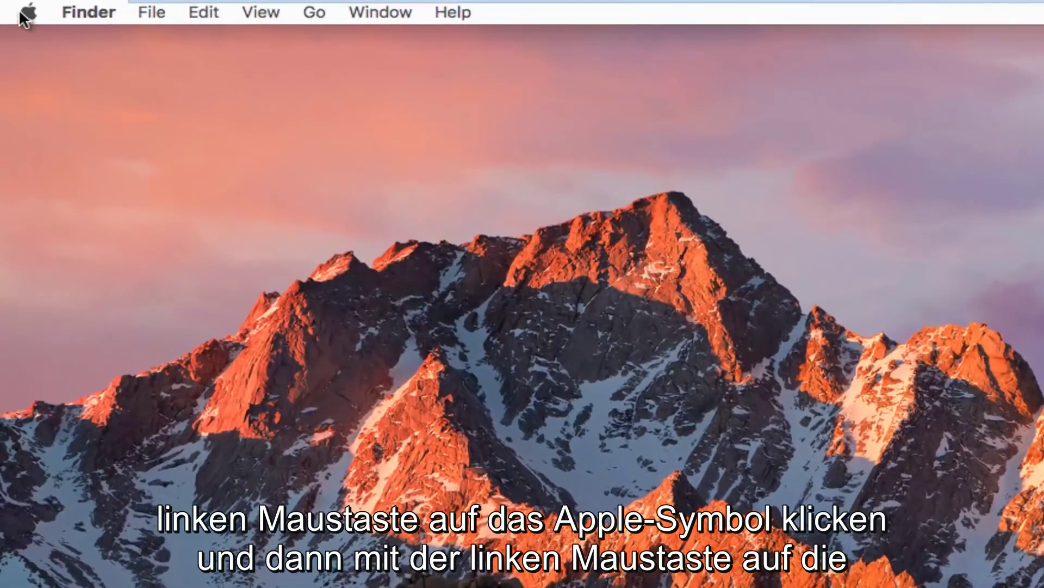
# Launch System Preferences from the Apple menu.
pyautogui.click(28, 14)
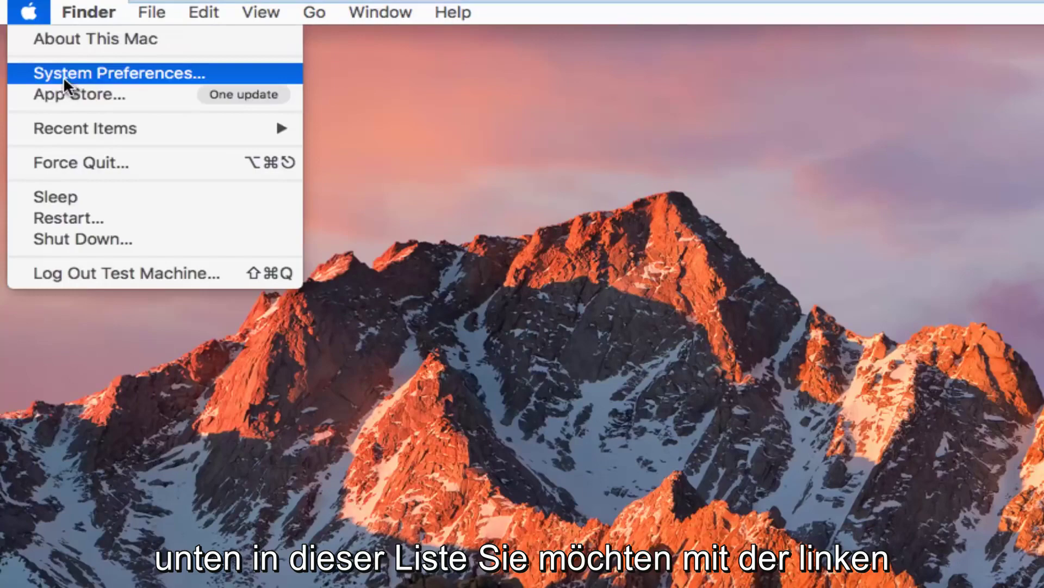
pyautogui.click(77, 71)
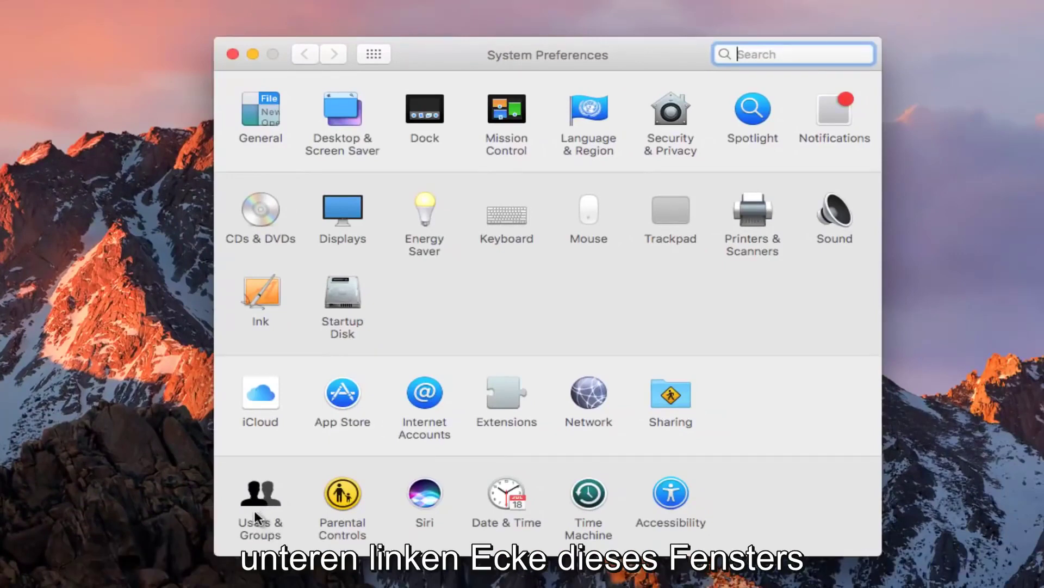
# Enter Users & Groups and unlock it with the admin password.
pyautogui.click(255, 509)
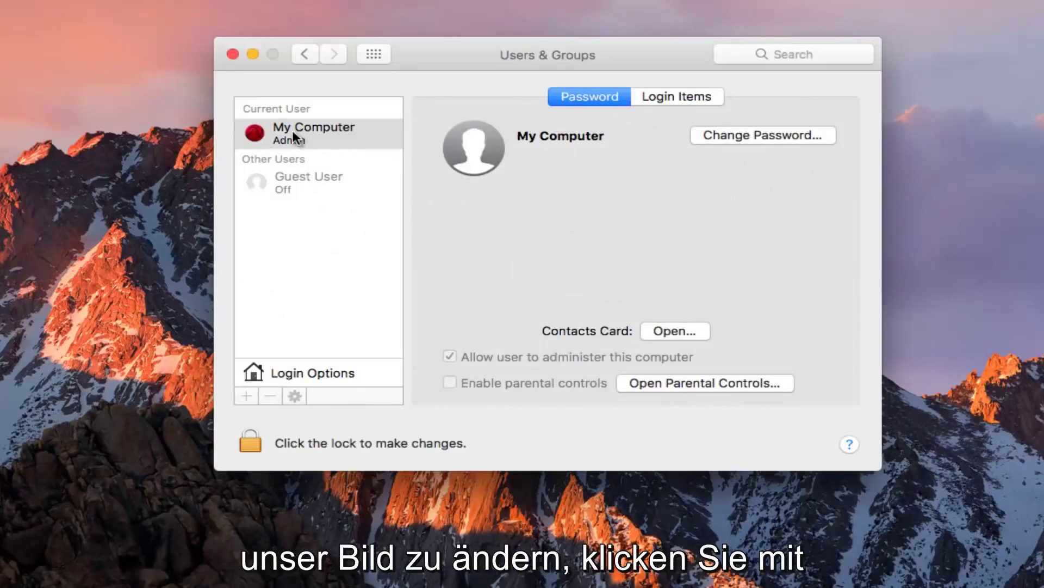
pyautogui.click(246, 442)
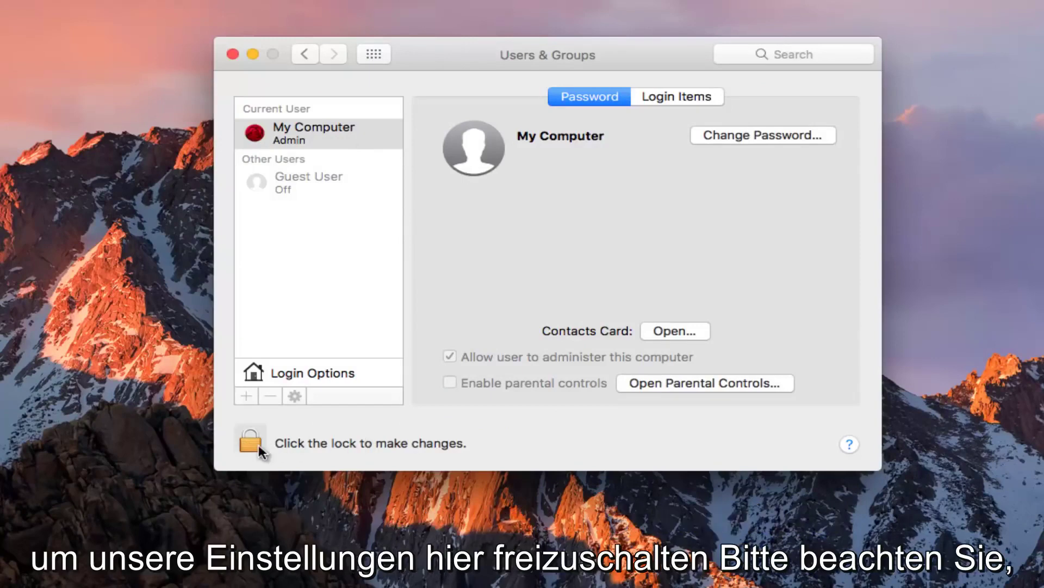
pyautogui.click(255, 445)
pyautogui.write('*****')
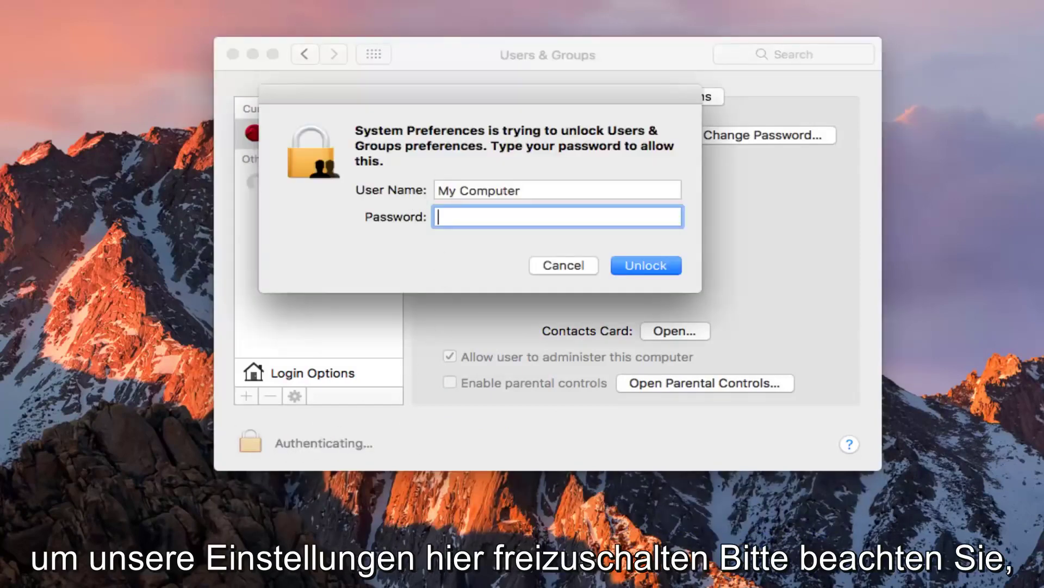
pyautogui.press('Return')
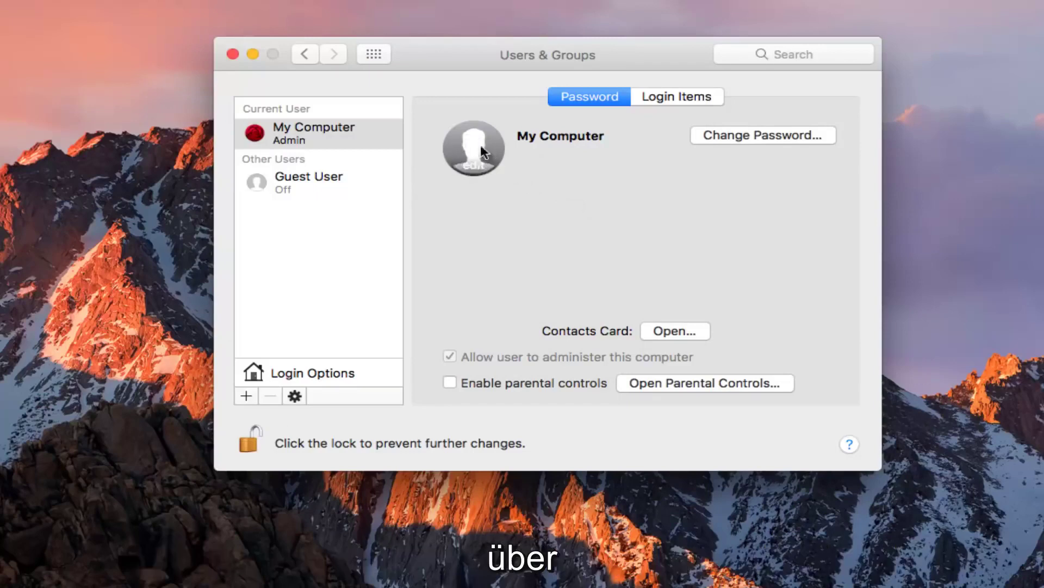
pyautogui.moveTo(473, 147)
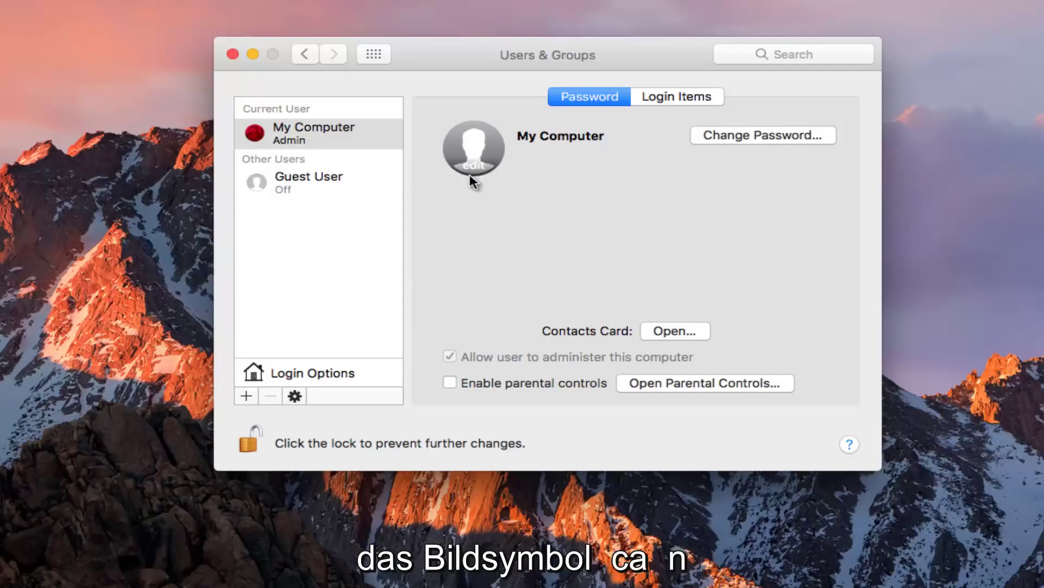
# Browse the account picture sources: Defaults, Camera, Photos, then back to Defaults.
pyautogui.click(474, 167)
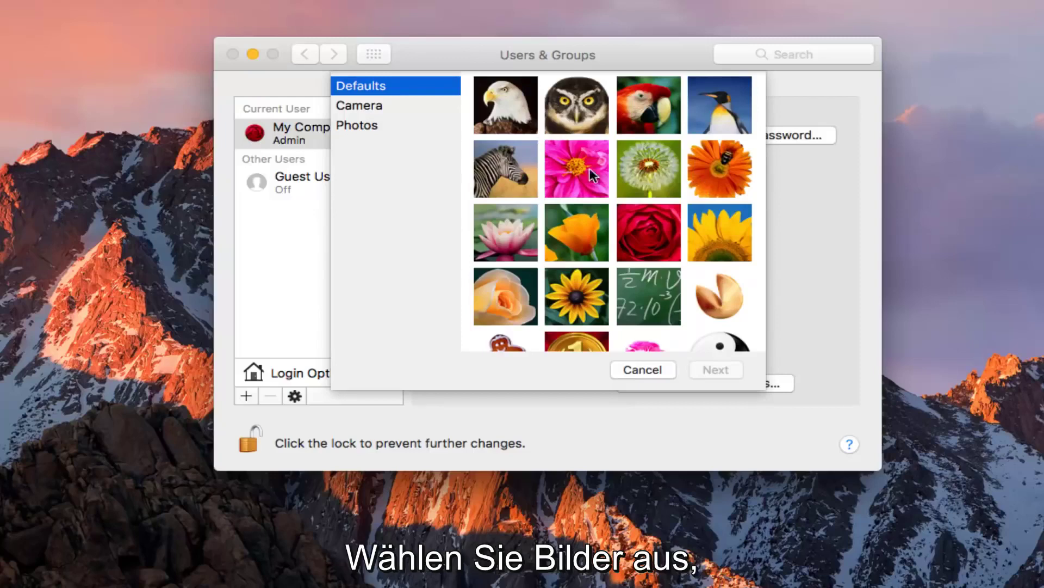
pyautogui.scroll(-5, 590, 173)
pyautogui.scroll(5, 596, 233)
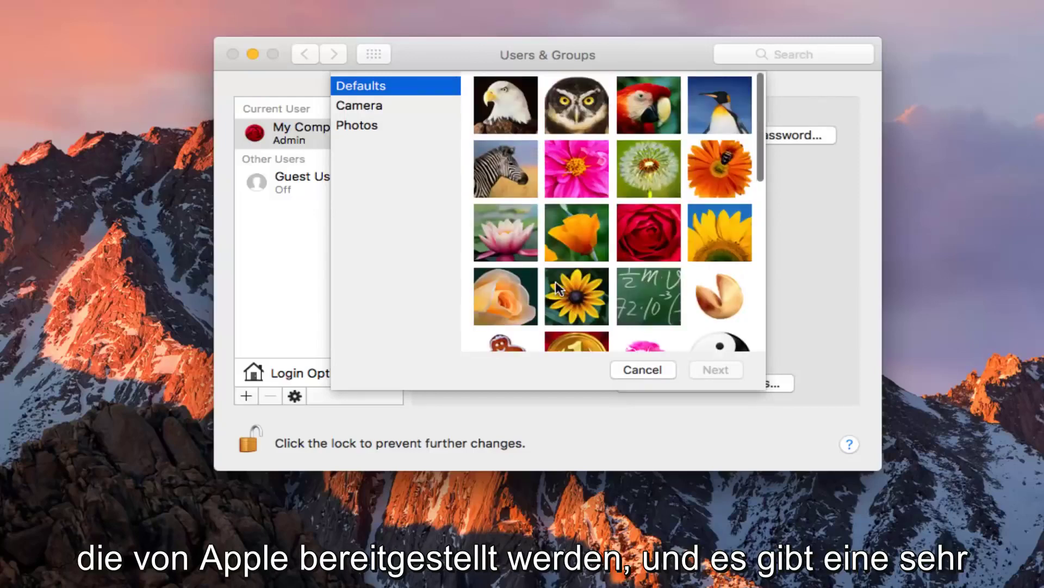
pyautogui.scroll(-10, 563, 270)
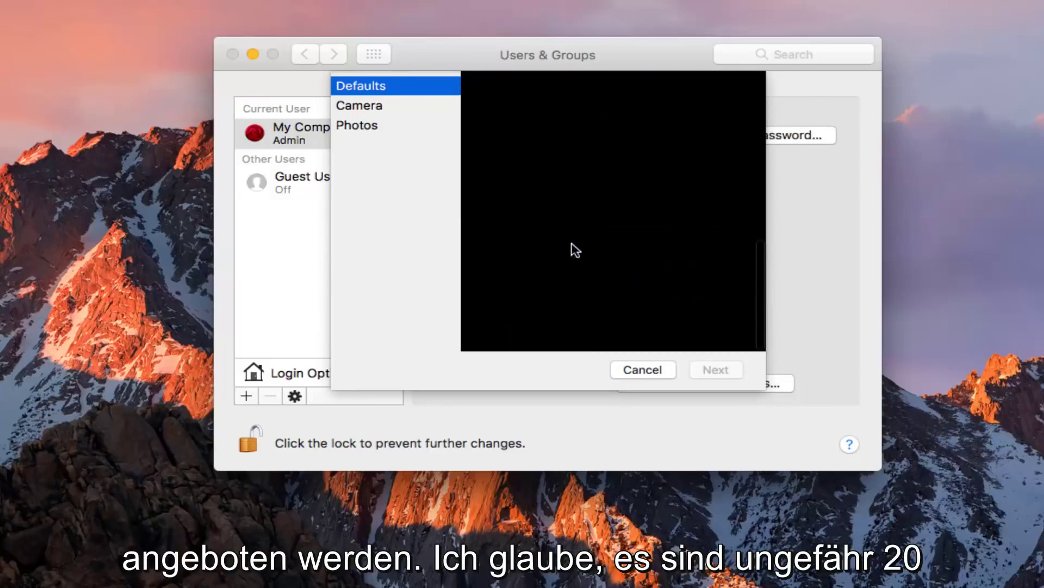
pyautogui.scroll(5, 574, 249)
pyautogui.scroll(-5, 562, 237)
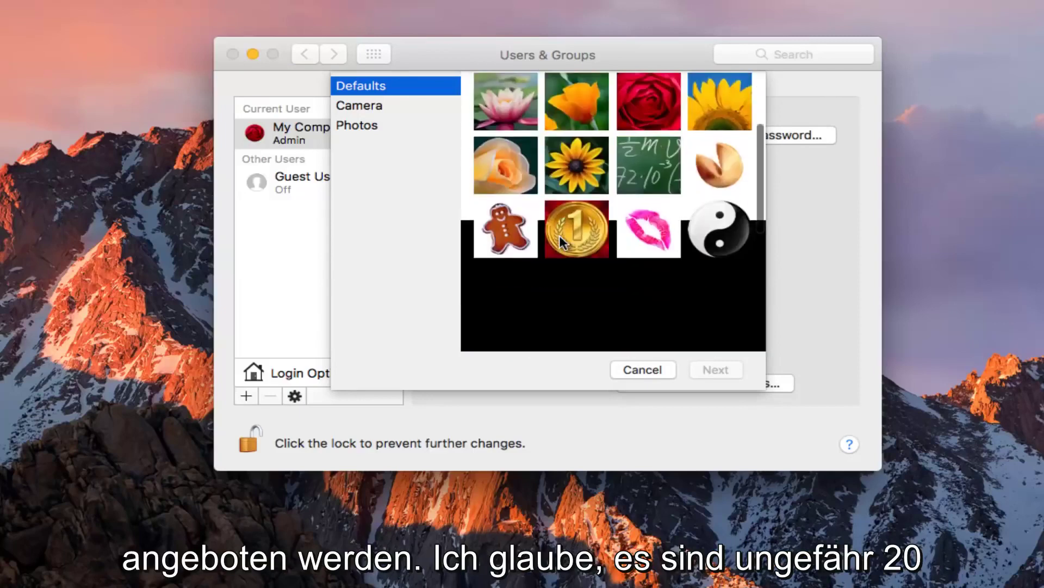
pyautogui.scroll(5, 561, 235)
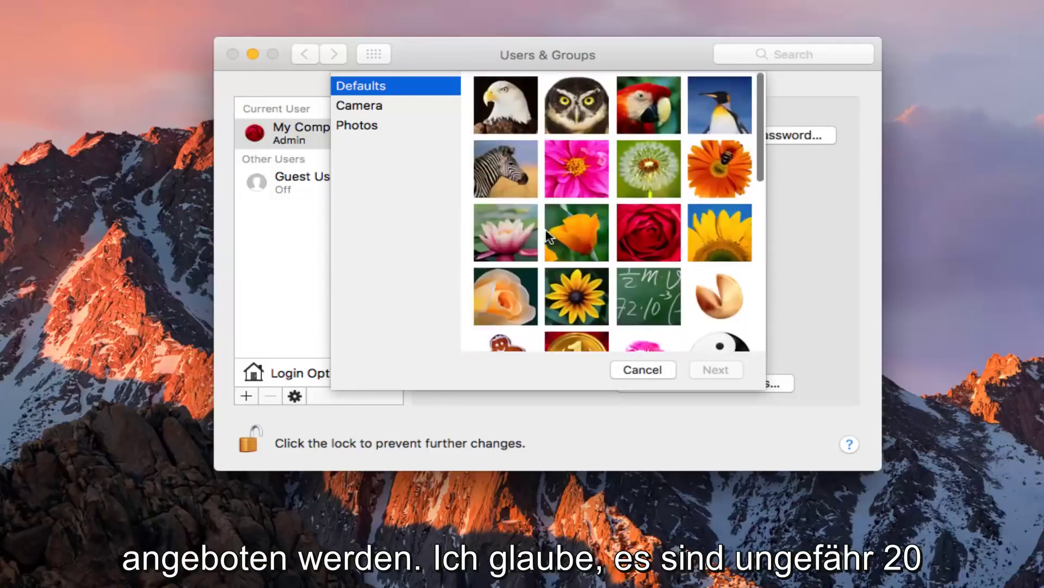
pyautogui.click(354, 107)
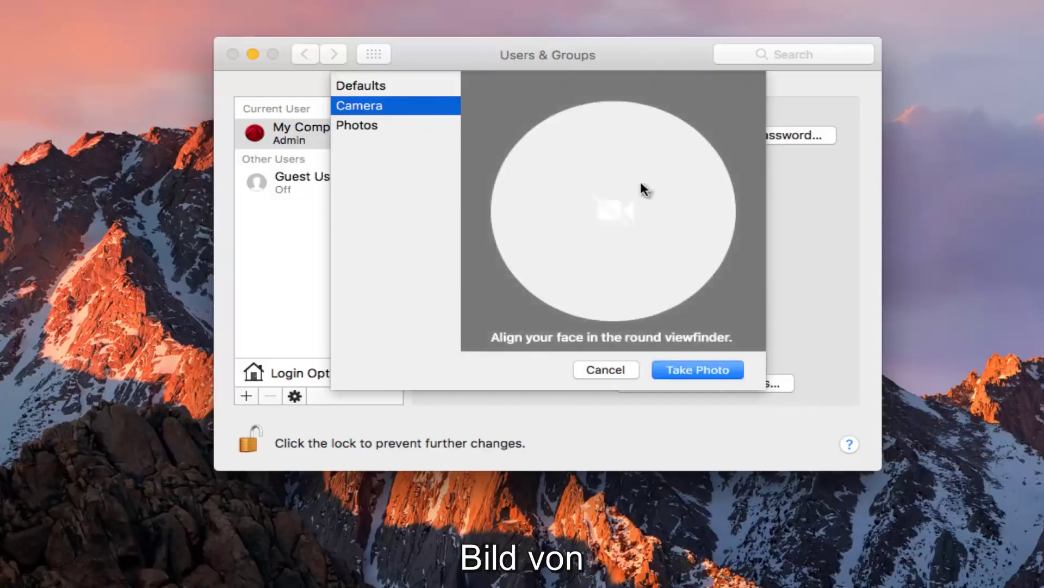
pyautogui.click(361, 128)
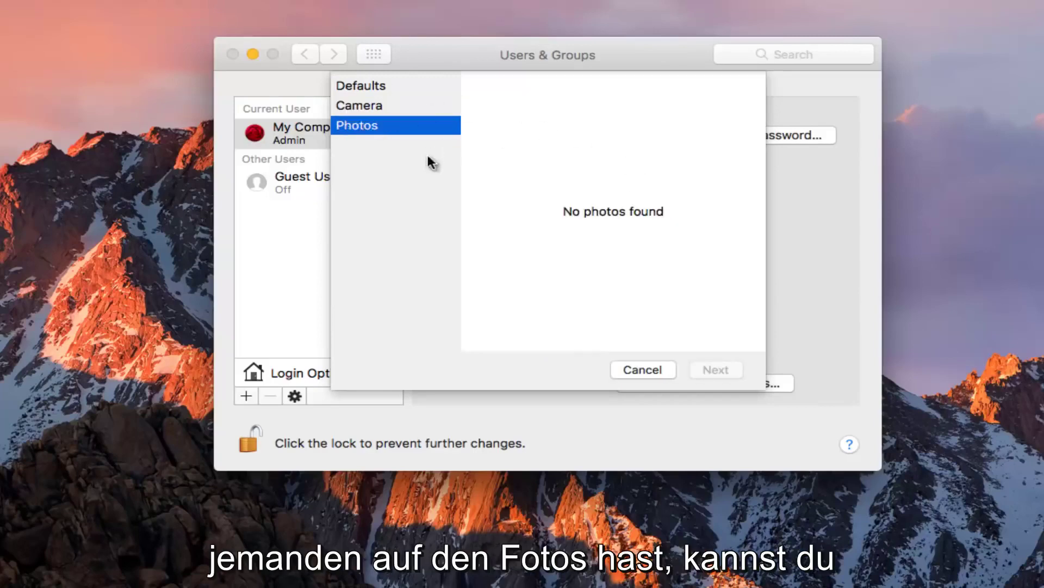
pyautogui.click(358, 88)
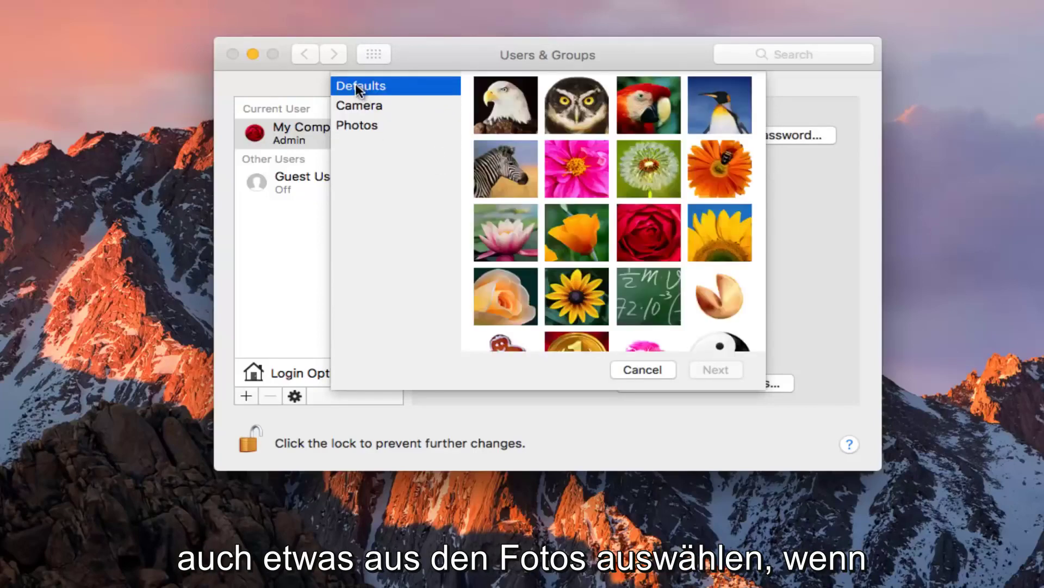
# Cancel the picture chooser and bring up the empty Documents folder in a lowered Finder window.
pyautogui.click(633, 372)
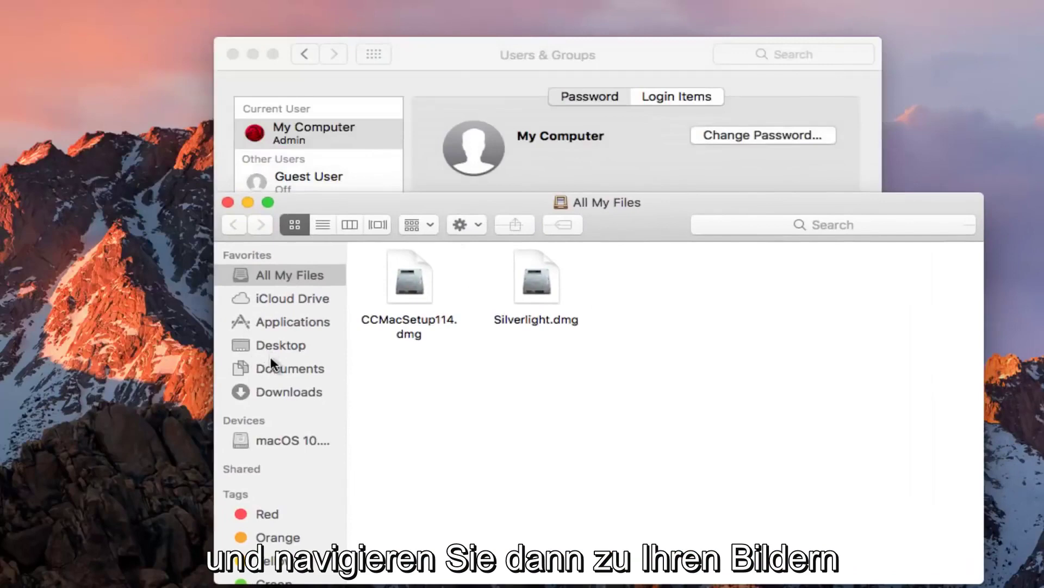
pyautogui.click(270, 373)
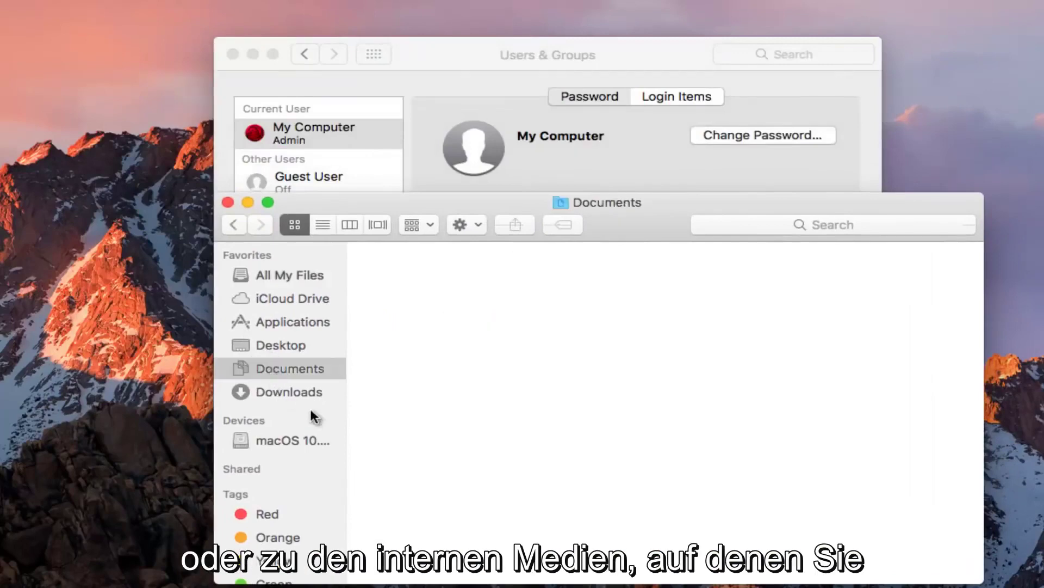
pyautogui.moveTo(618, 206); pyautogui.dragTo(601, 261)
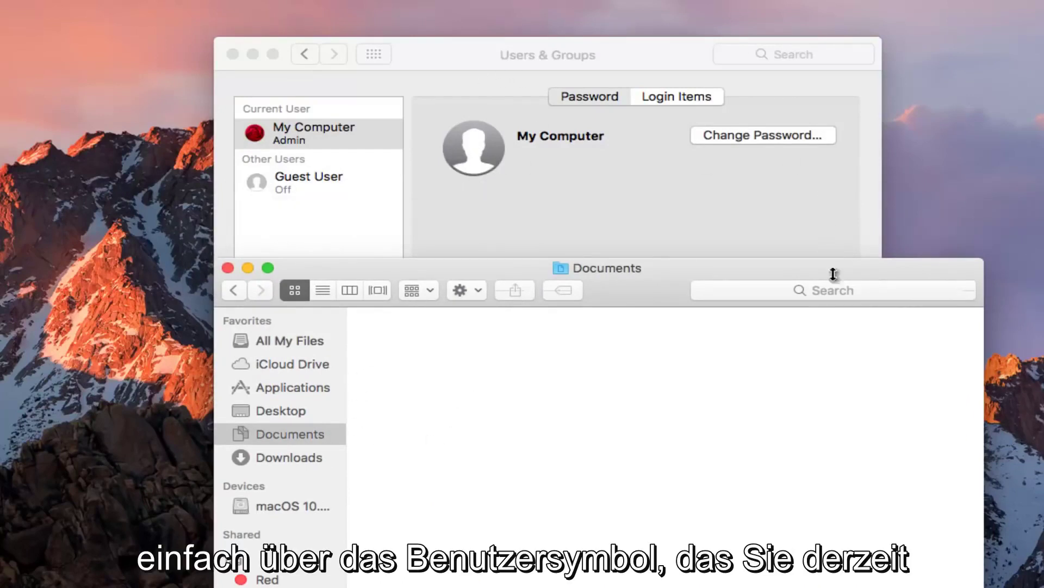
# Minimize Finder and pick the basketball from the default account pictures.
pyautogui.click(247, 268)
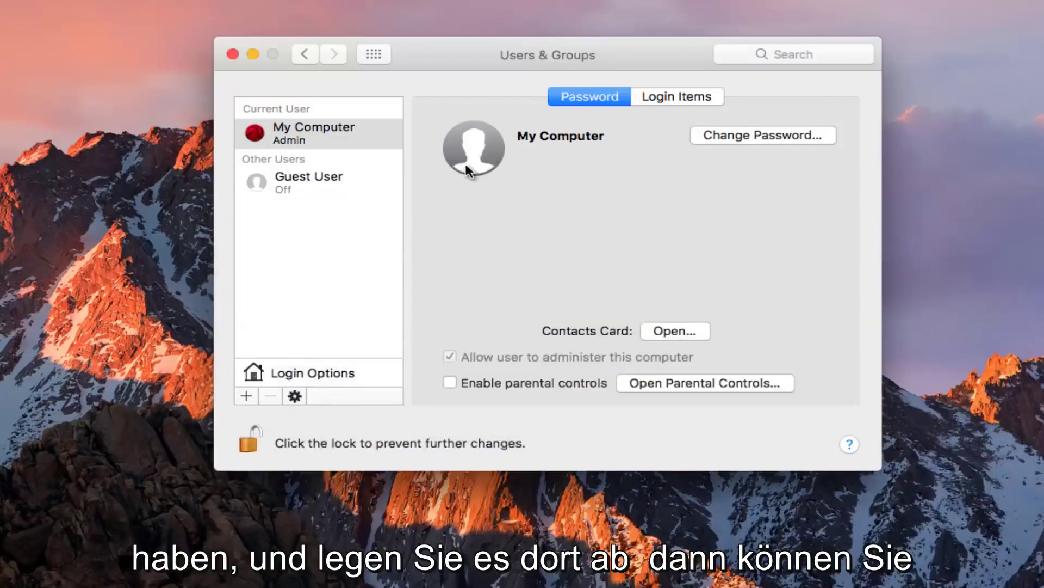
pyautogui.click(467, 167)
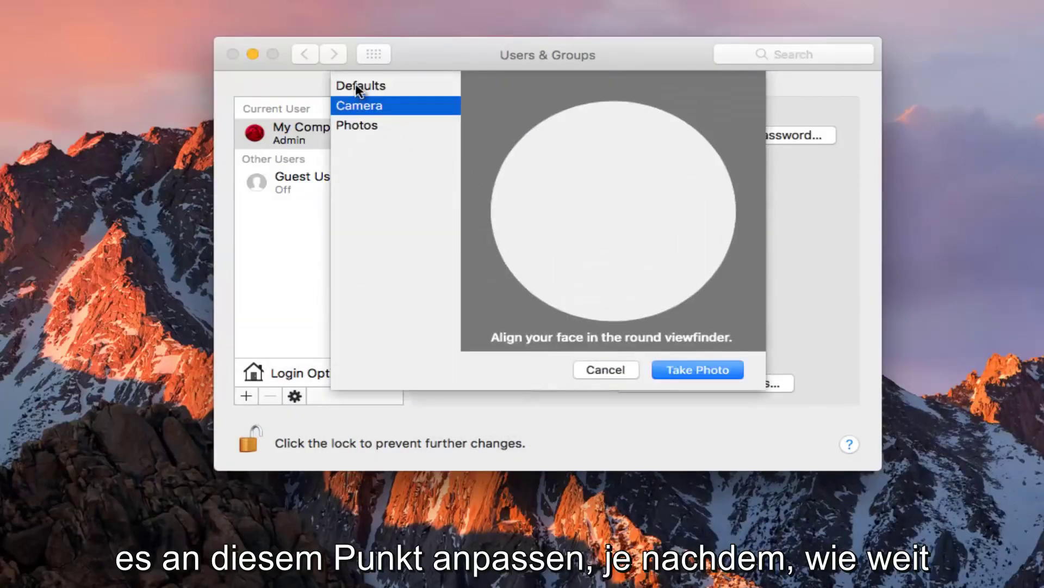
pyautogui.click(356, 86)
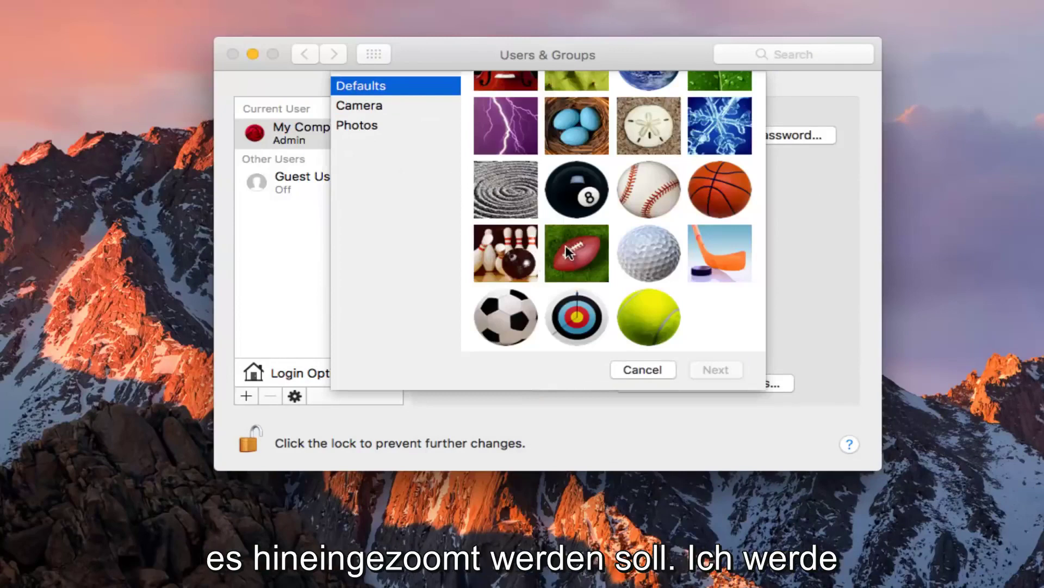
pyautogui.scroll(5, 569, 251)
pyautogui.scroll(-5, 562, 238)
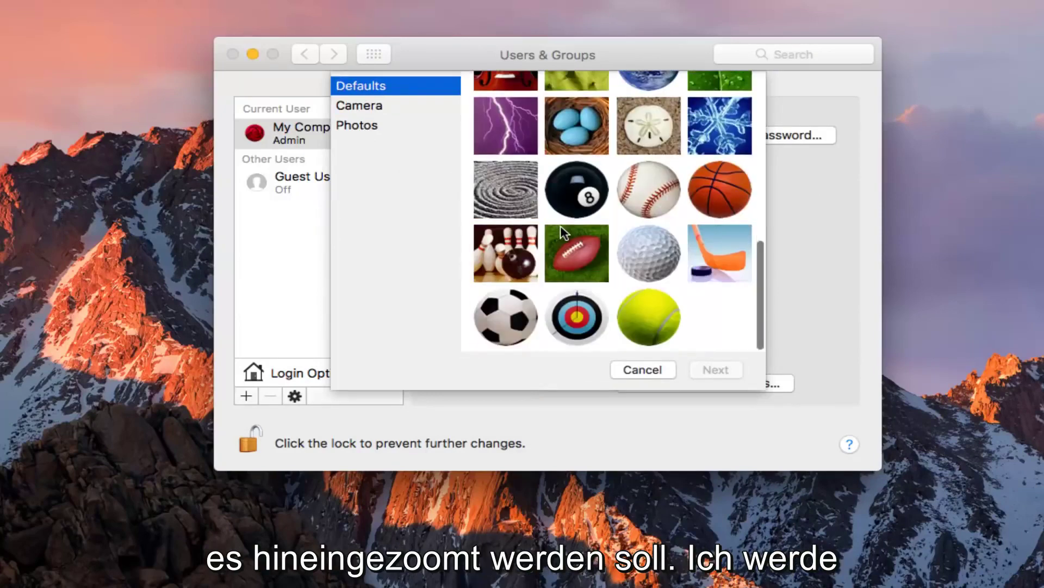
pyautogui.scroll(5, 561, 225)
pyautogui.scroll(-1, 560, 224)
pyautogui.scroll(-5, 561, 224)
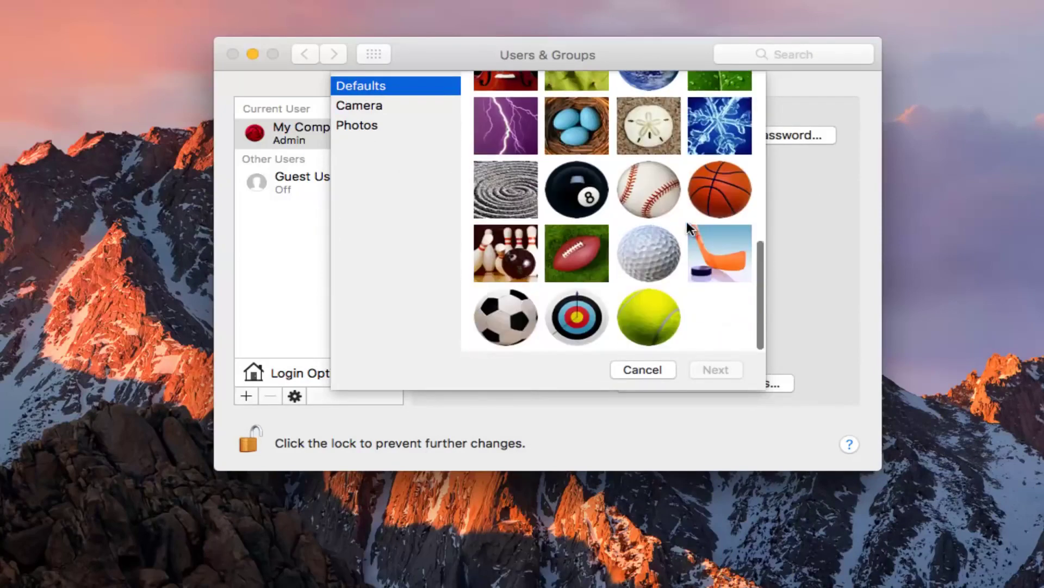
pyautogui.click(719, 194)
pyautogui.click(715, 373)
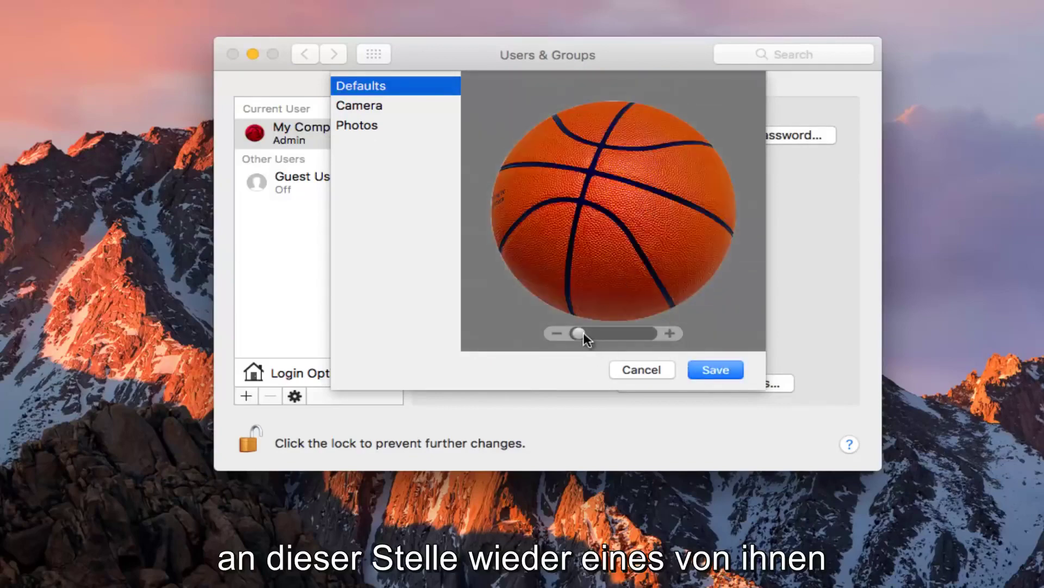
# Zoom in closely on the basketball and save it as the account picture.
pyautogui.moveTo(584, 333)
pyautogui.mouseDown()
pyautogui.moveTo(568, 324)
pyautogui.moveTo(616, 332)
pyautogui.mouseUp()
pyautogui.moveTo(577, 217)
pyautogui.mouseDown()
pyautogui.moveTo(611, 168)
pyautogui.moveTo(519, 130)
pyautogui.mouseUp()
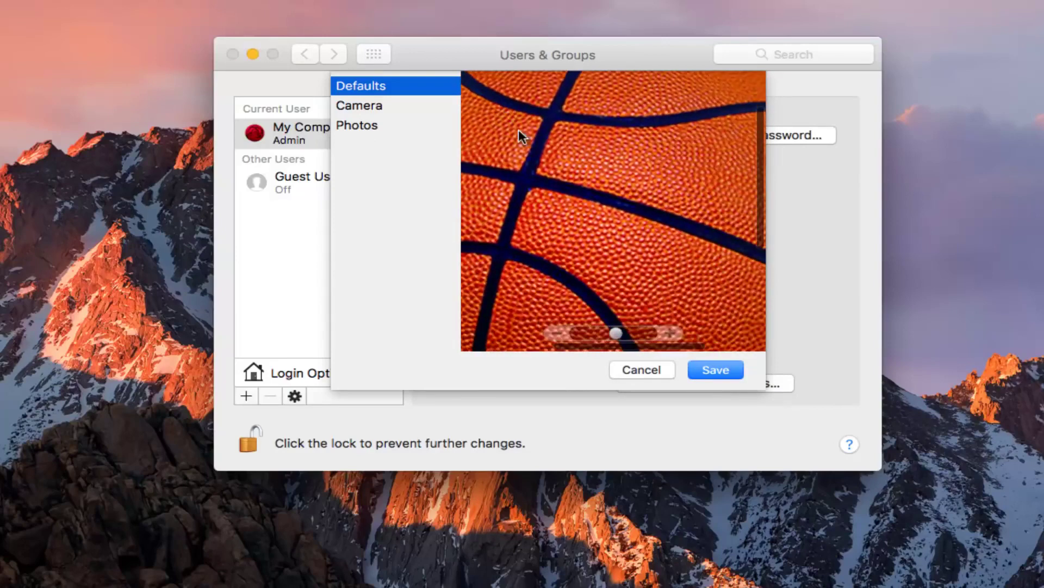
pyautogui.click(707, 371)
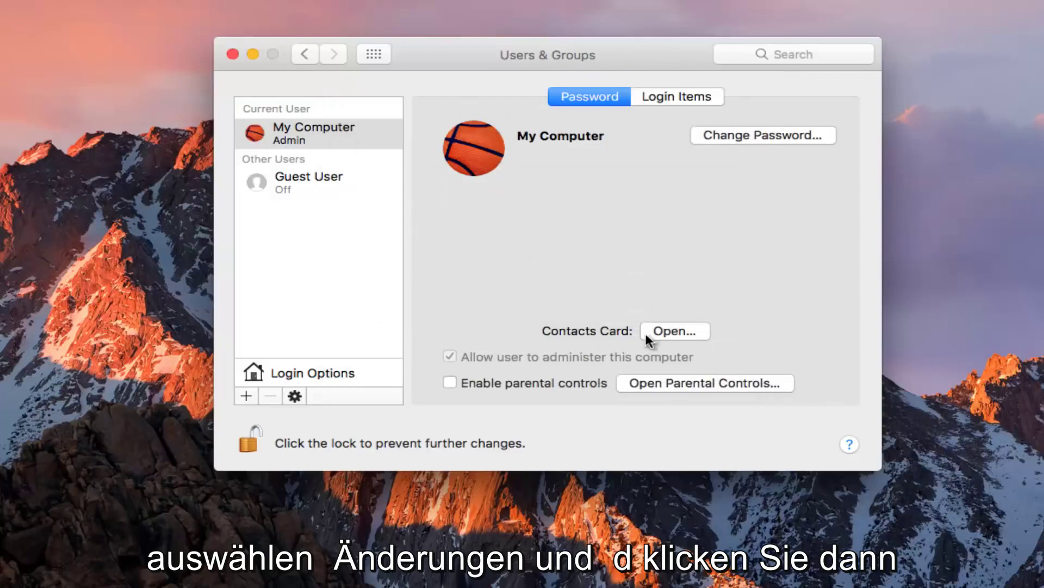
# Relock the Users & Groups settings and close the window.
pyautogui.click(246, 445)
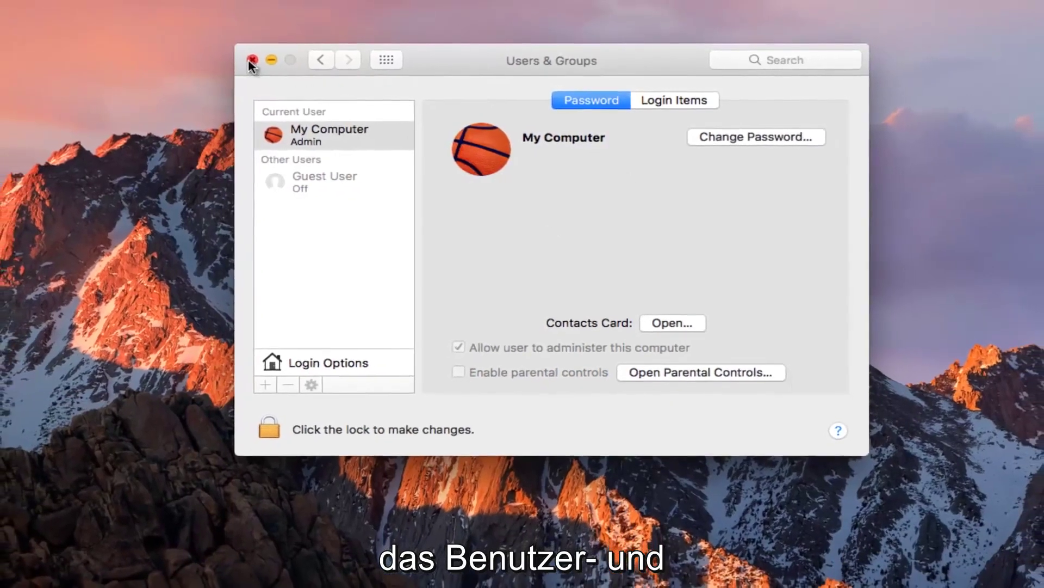
pyautogui.click(252, 60)
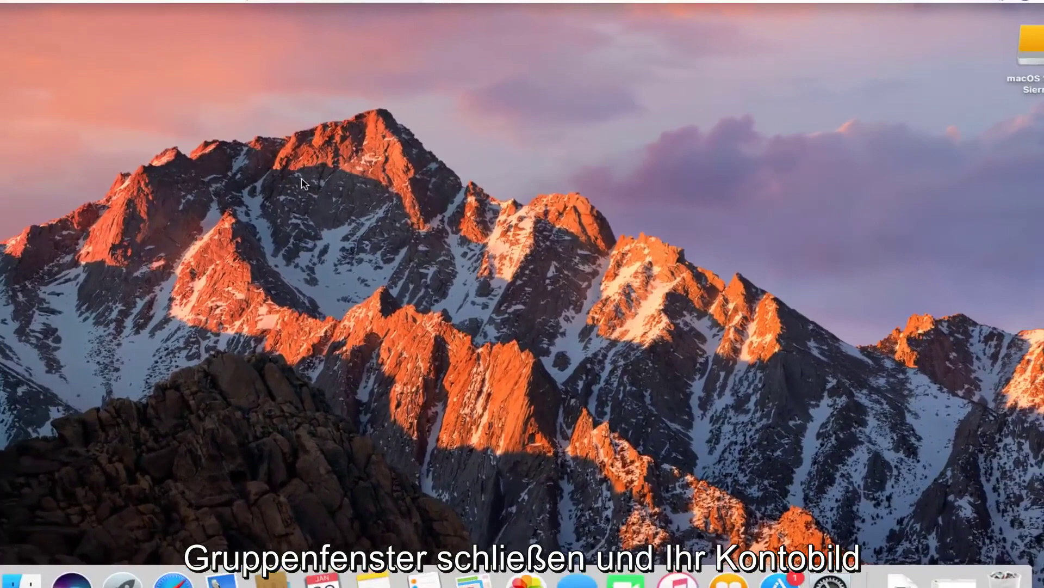